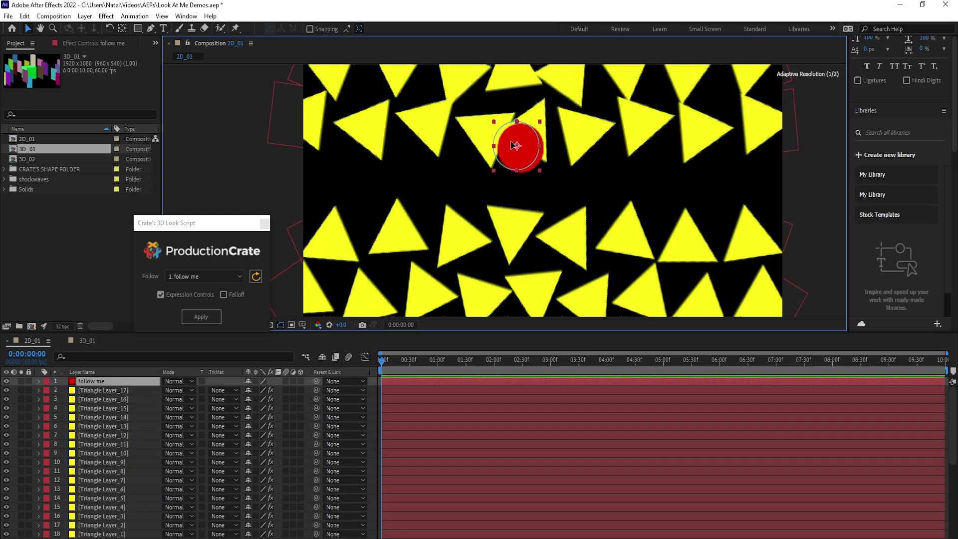
Step: Drag the red follow me ball lower in the viewer so the triangles turn toward it
drag(514, 145, 496, 205)
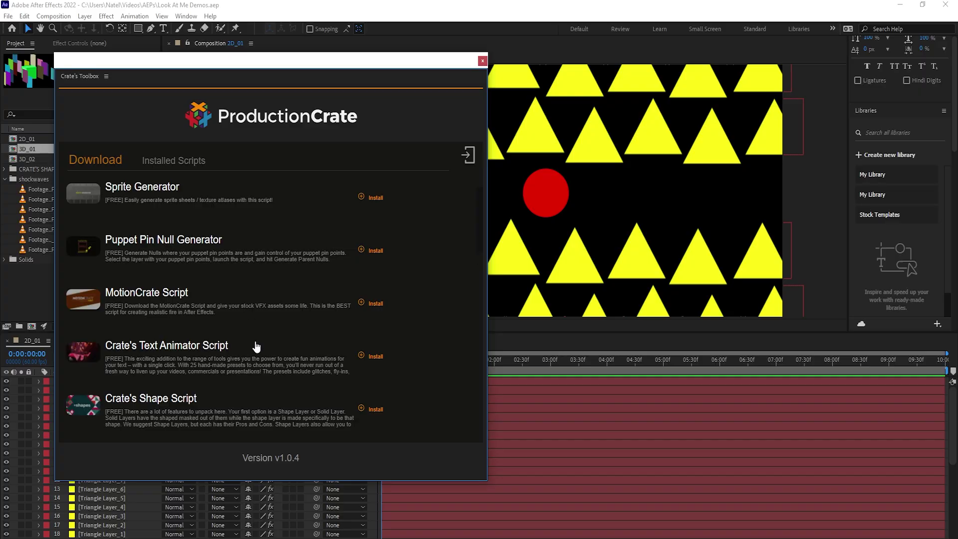
Step: Scroll Crate's Toolbox Download list down until Crates 3d Look Script appears
scroll(256, 345, down, 2)
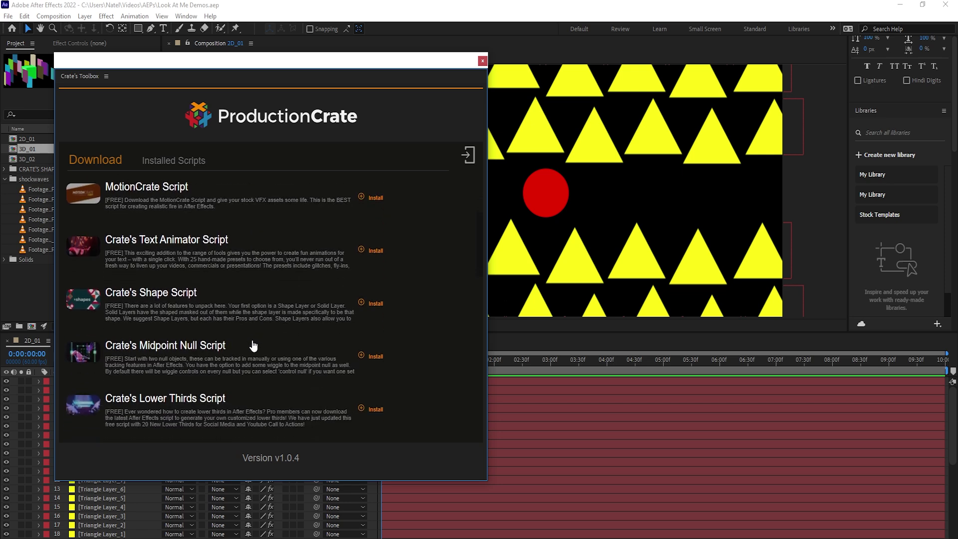
scroll(251, 346, down, 1)
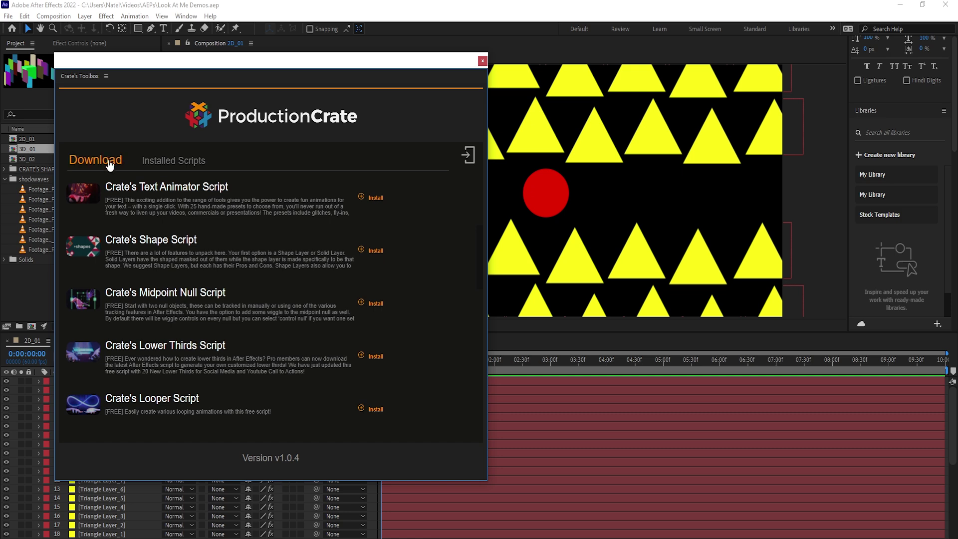
scroll(188, 262, down, 10)
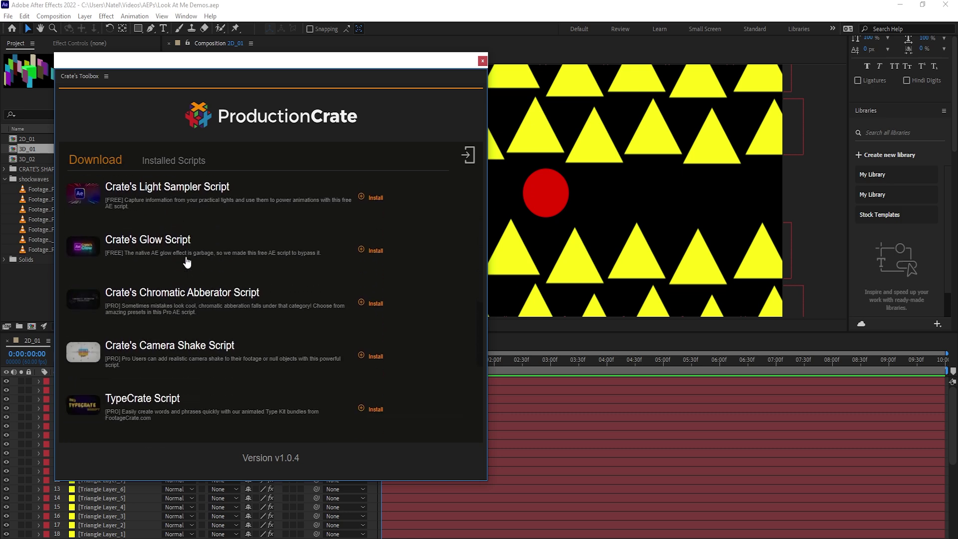
scroll(187, 262, down, 1)
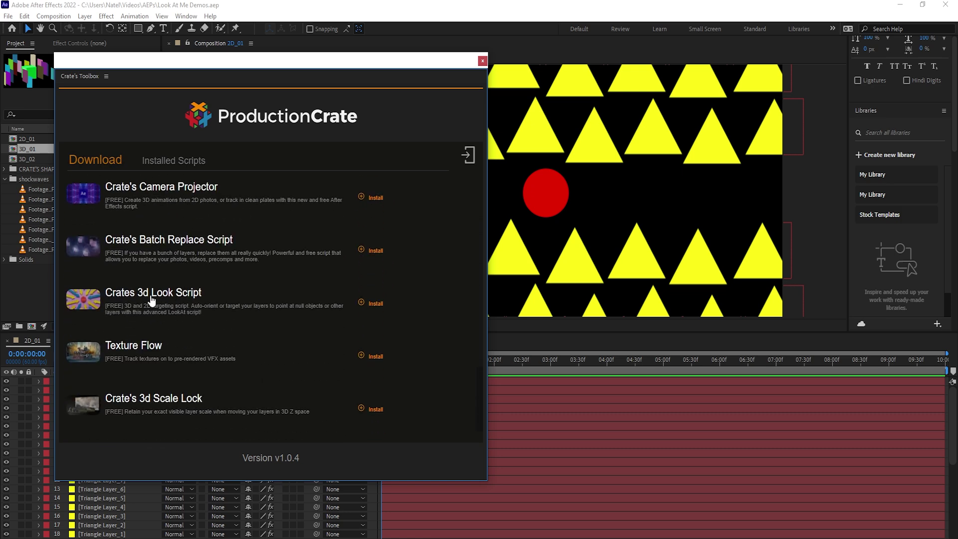
Step: Install and save the Crates 3d Look Script .jsx, then launch it from Installed Scripts
click(375, 305)
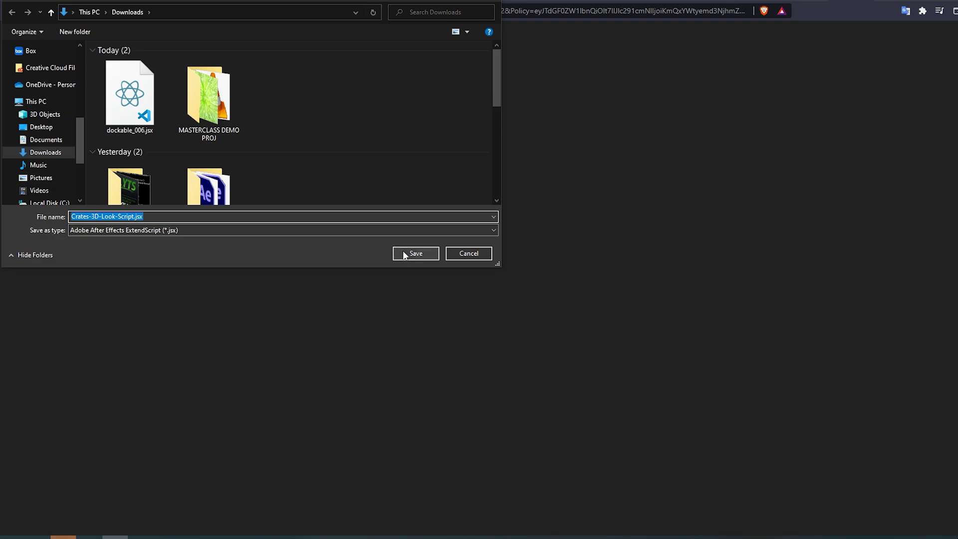
click(407, 252)
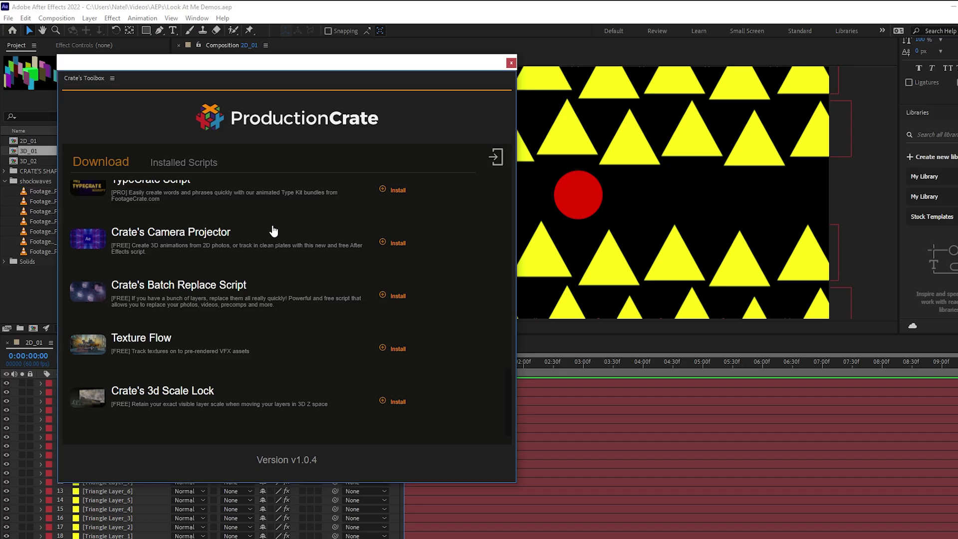
click(181, 165)
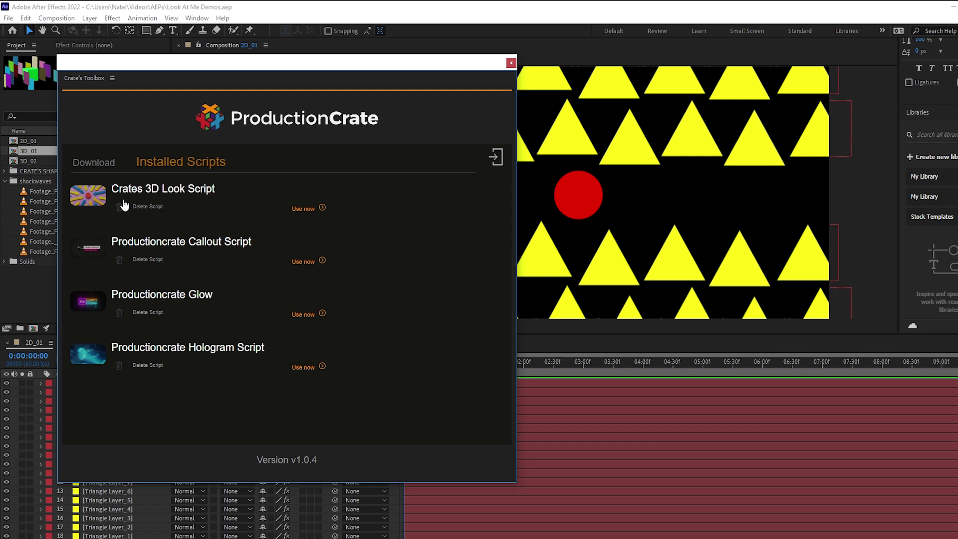
click(311, 212)
drag(461, 228, 524, 239)
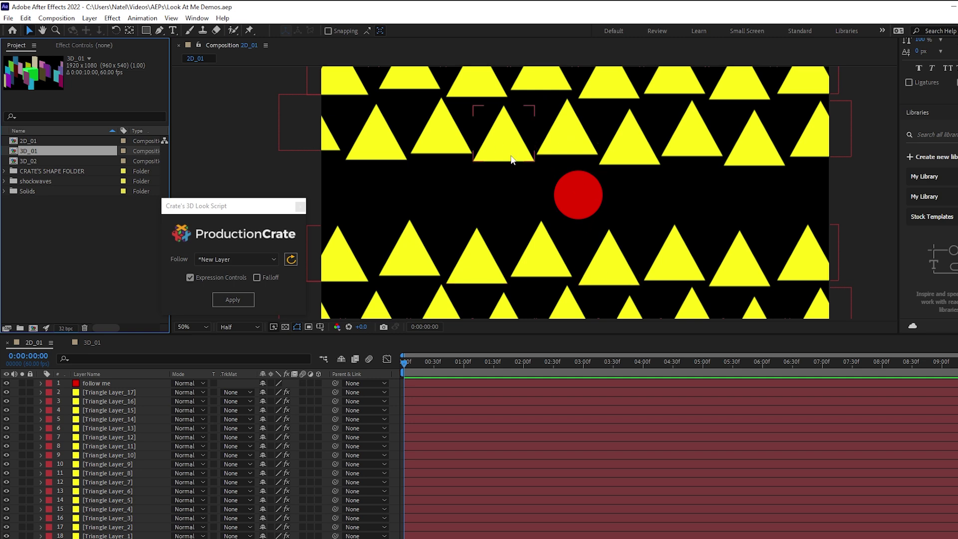
Step: Test-move the follow me ball and undo, then select every triangle layer from first to last
drag(577, 195, 613, 224)
key(ctrl+z)
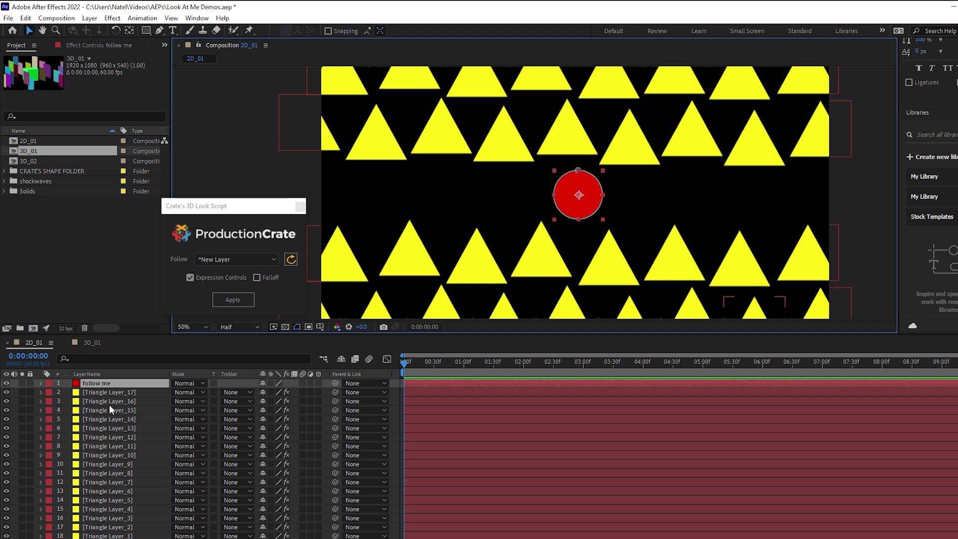
click(115, 391)
scroll(116, 442, down, 6)
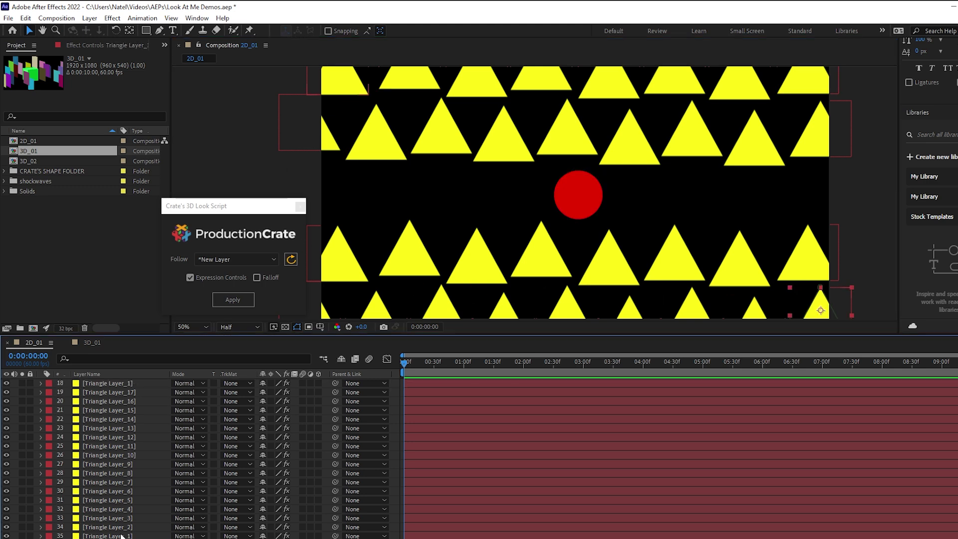
shift+click(121, 536)
scroll(106, 418, up, 6)
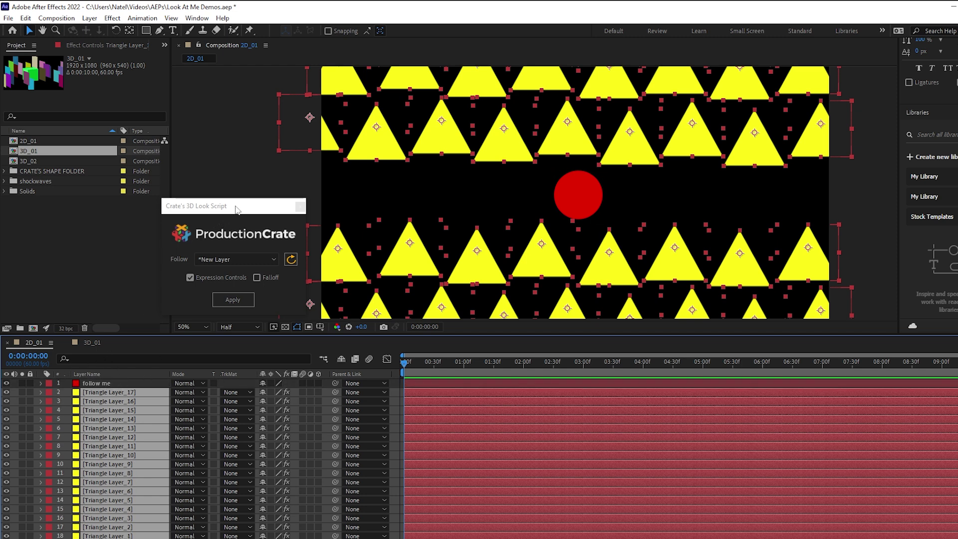
Step: Set the look script's Follow layer to '1. follow me', refreshing the layer list along the way
drag(237, 210, 217, 229)
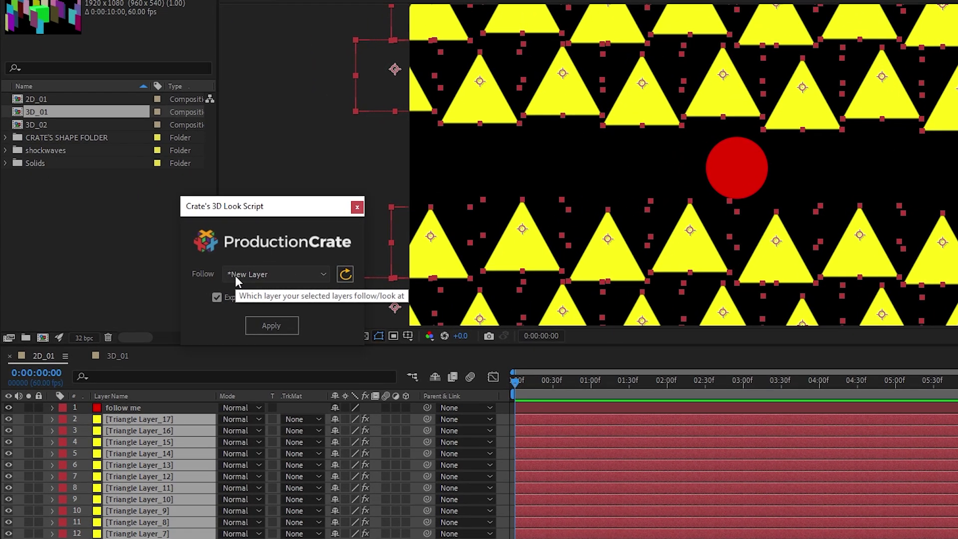
click(236, 276)
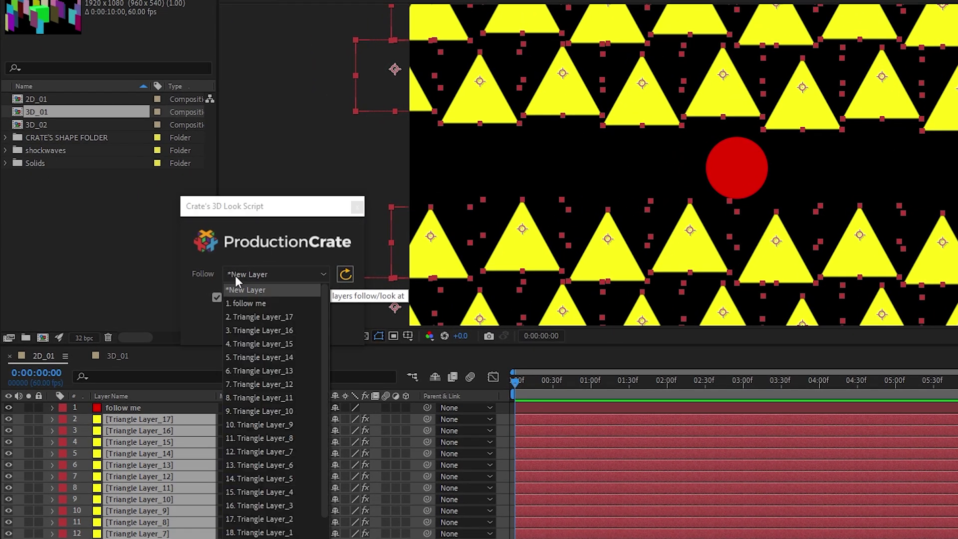
click(248, 305)
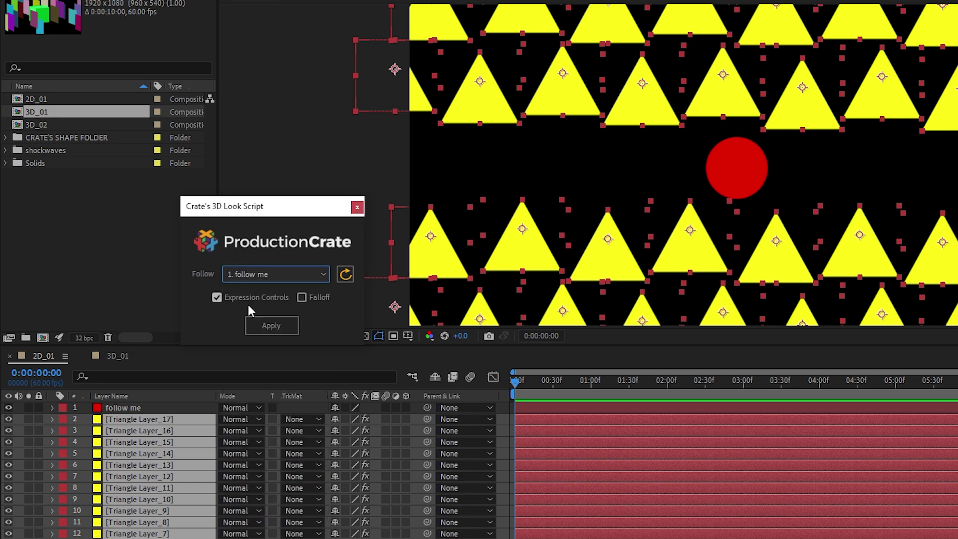
click(346, 274)
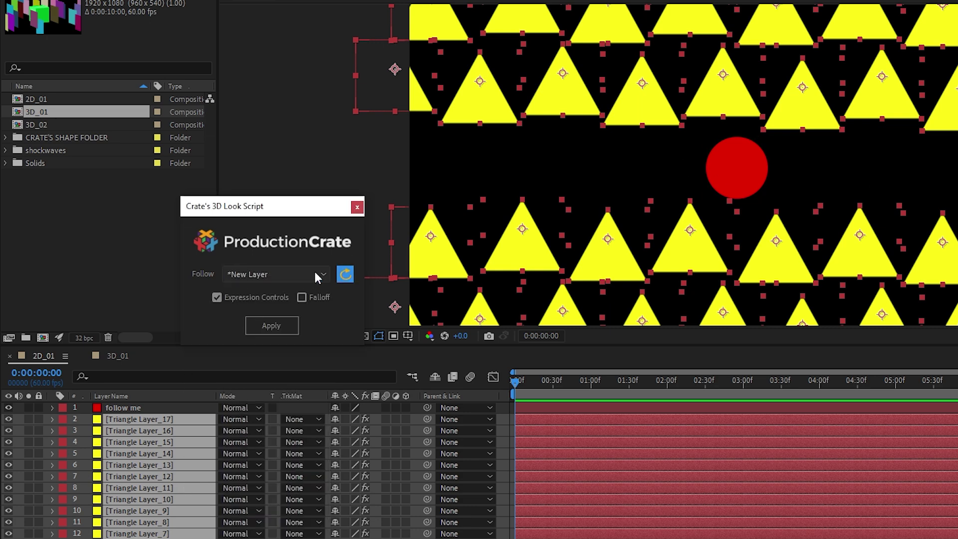
click(312, 274)
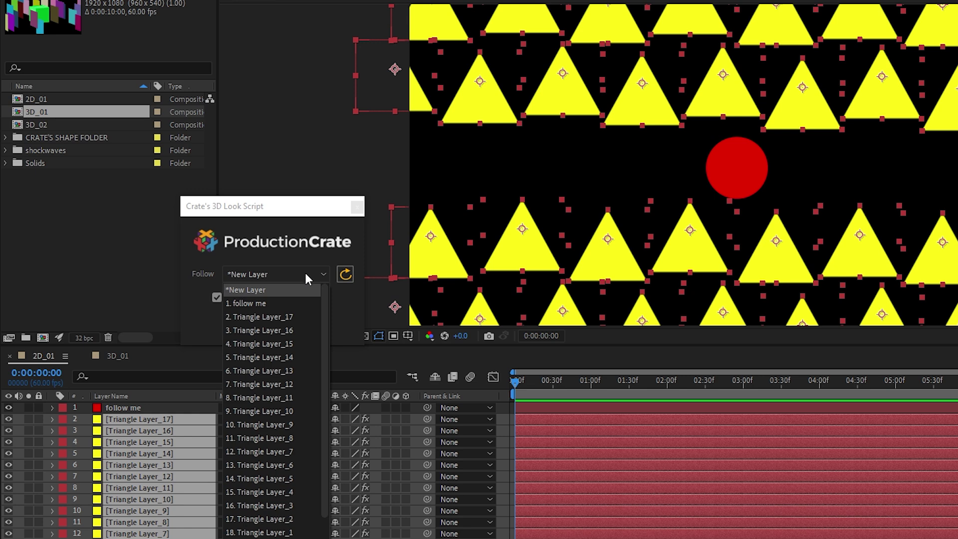
click(256, 292)
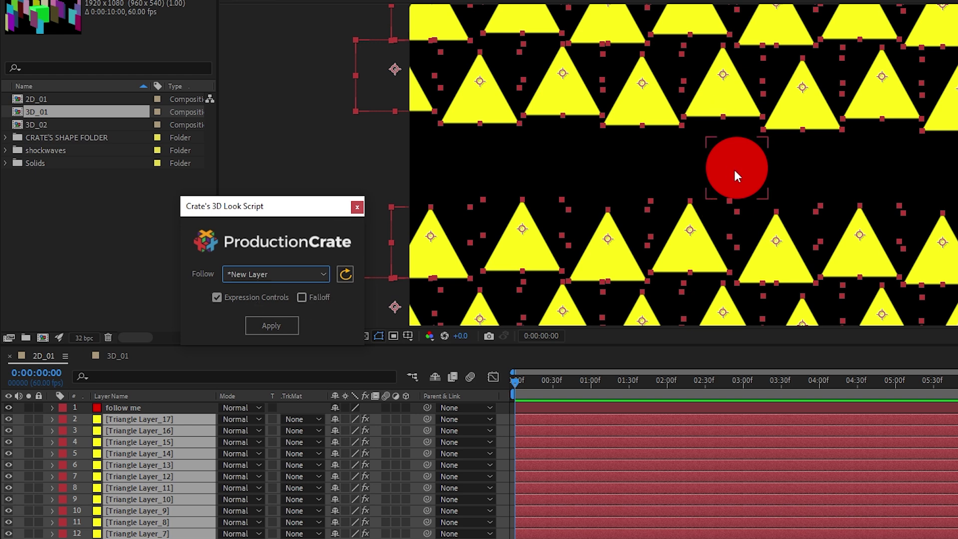
click(275, 274)
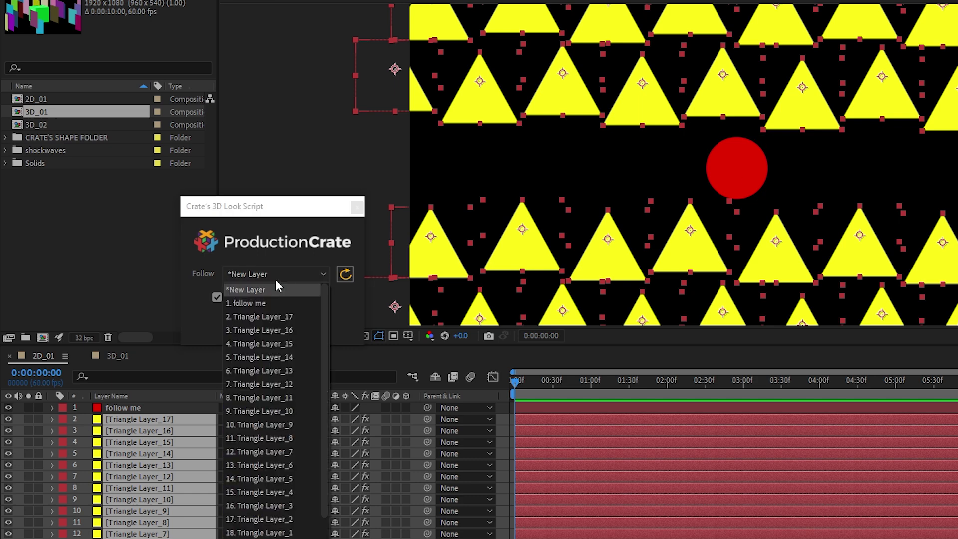
click(262, 304)
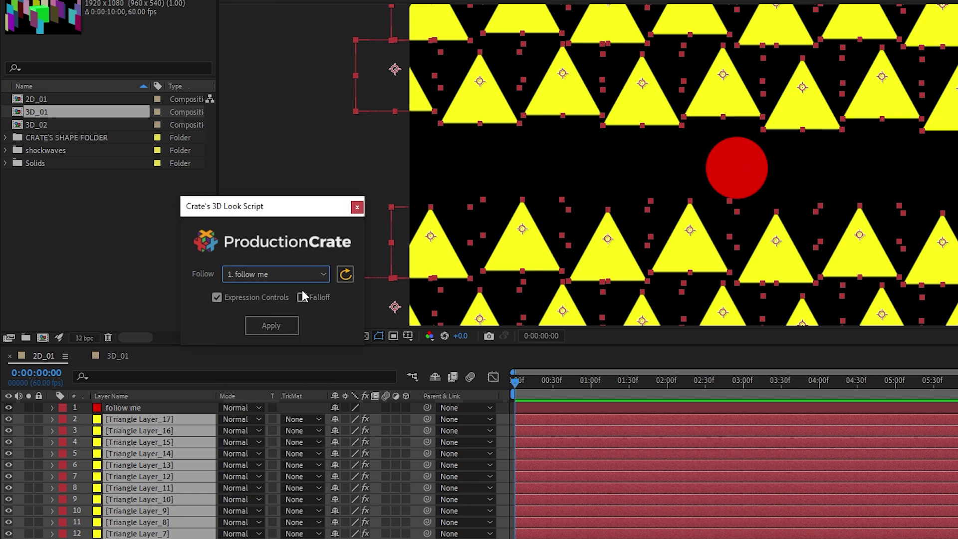
Step: Apply the look rig, then drag the red ball around to watch the triangles aim at it
click(265, 327)
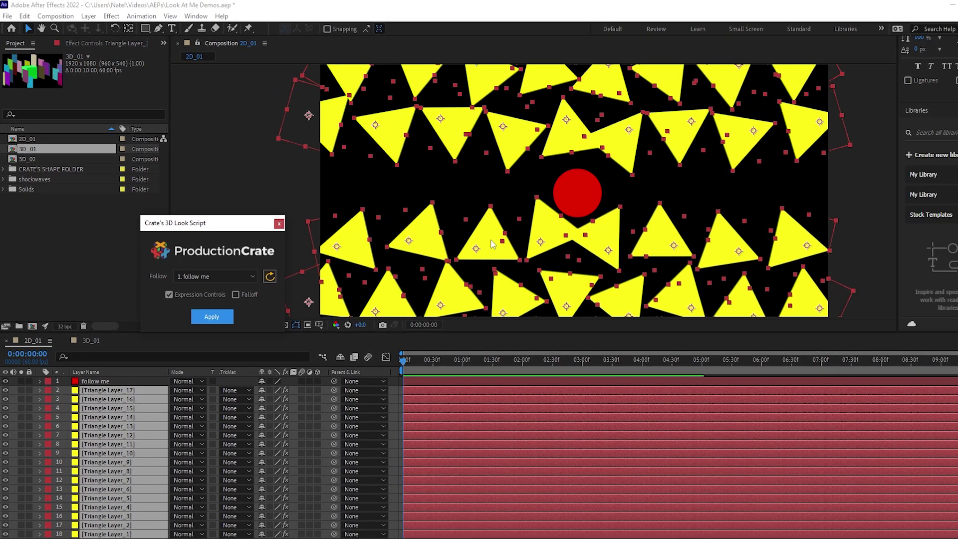
drag(568, 190, 396, 196)
drag(421, 264, 717, 186)
drag(598, 119, 723, 161)
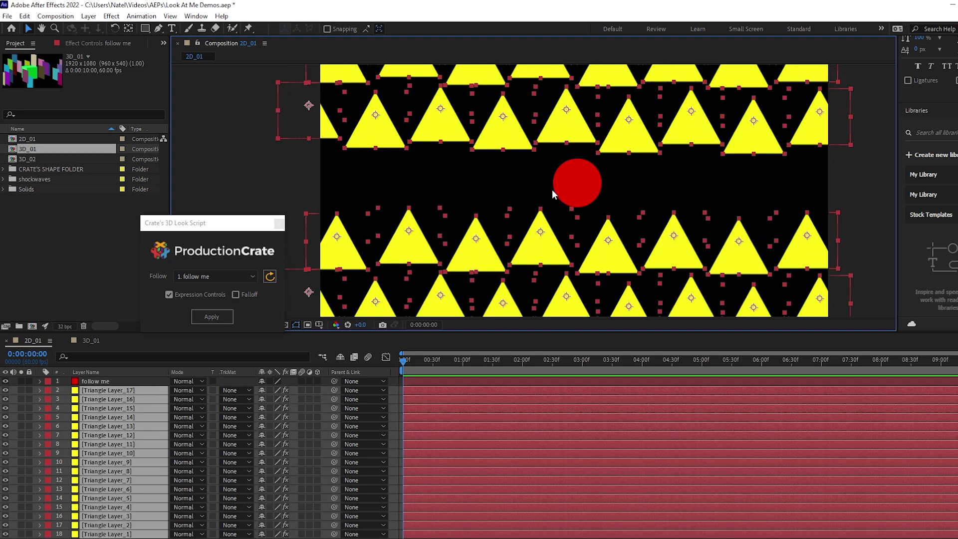
Step: Re-apply the look rig with falloff enabled and set follow me's Falloff Distance to 300
drag(211, 228, 206, 244)
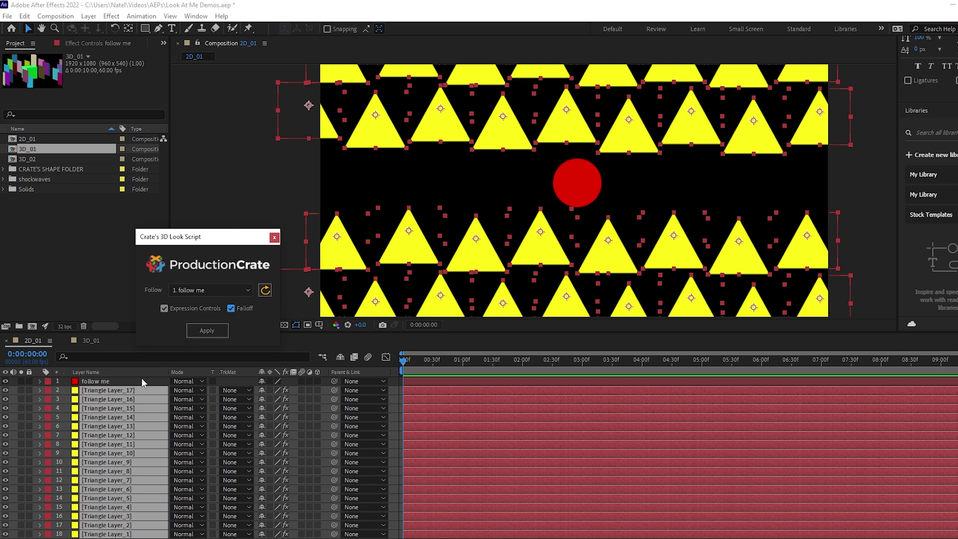
click(202, 332)
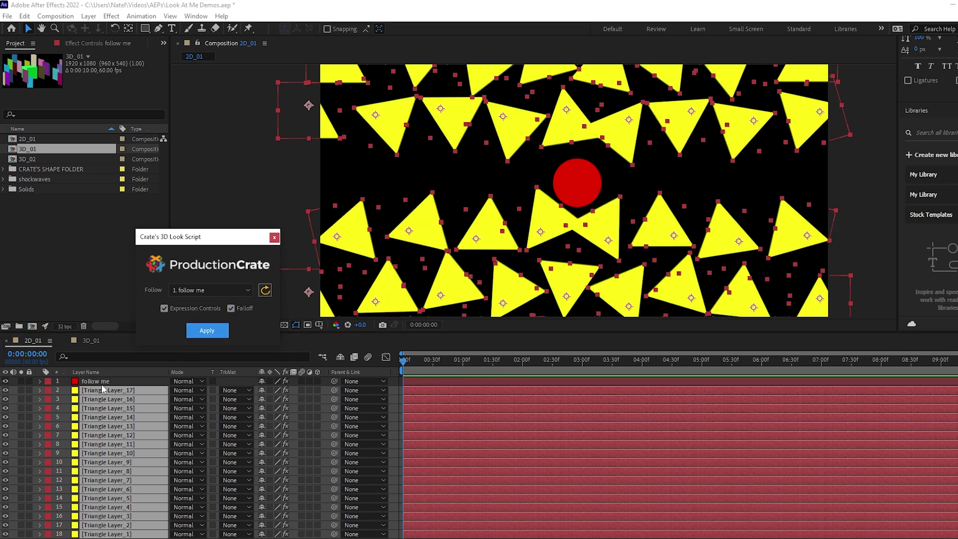
click(101, 383)
click(80, 42)
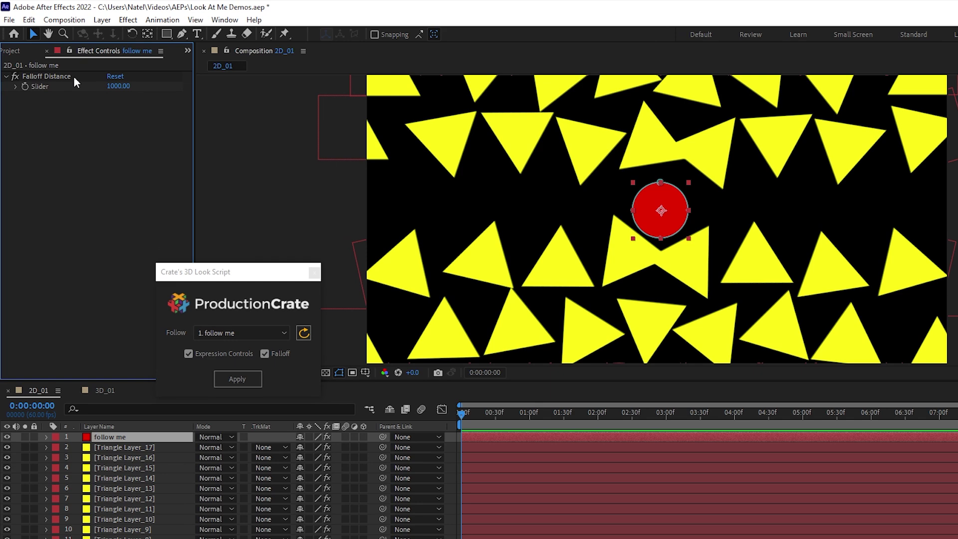
click(119, 88)
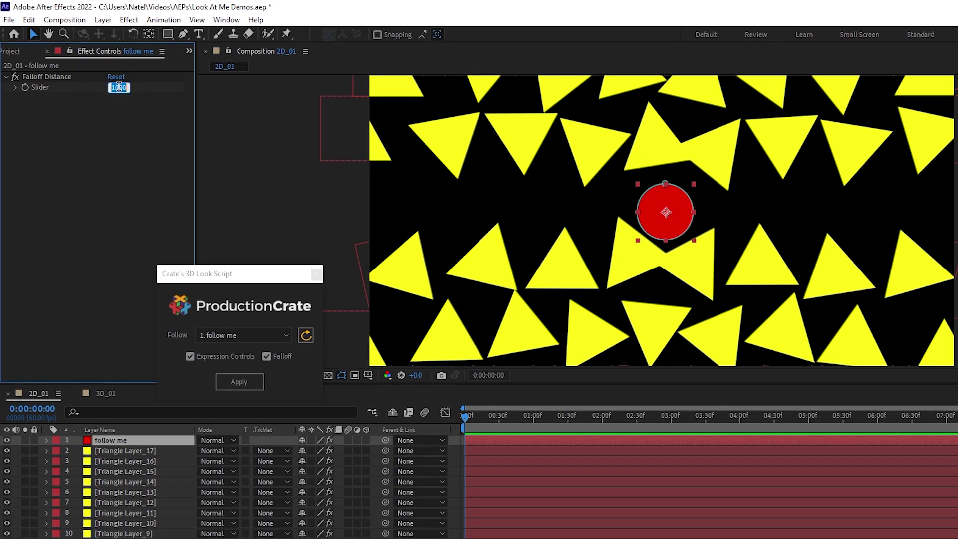
text(300)
key(Return)
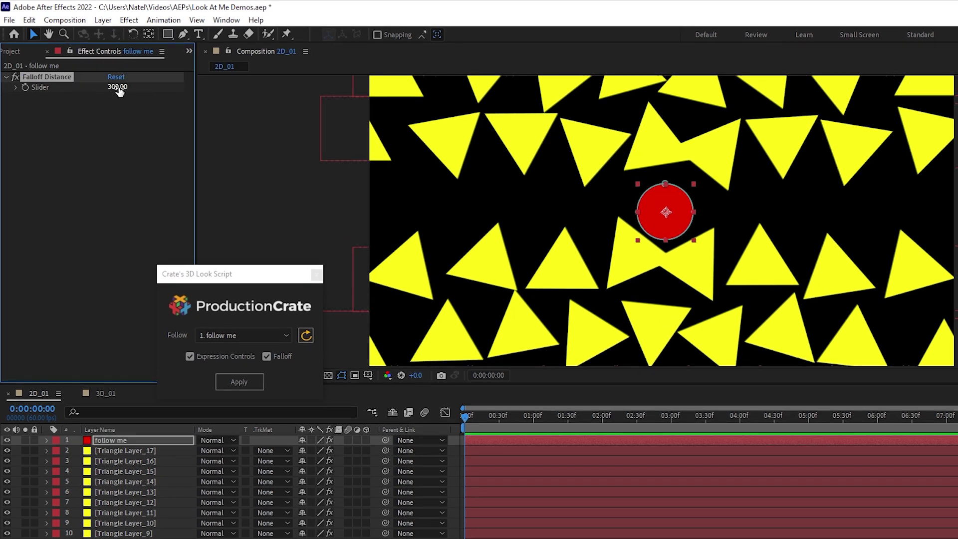
Step: Sweep the red ball around to test the falloff, then orbit the 3D_01 camera frontward
drag(667, 230, 496, 181)
drag(552, 137, 759, 268)
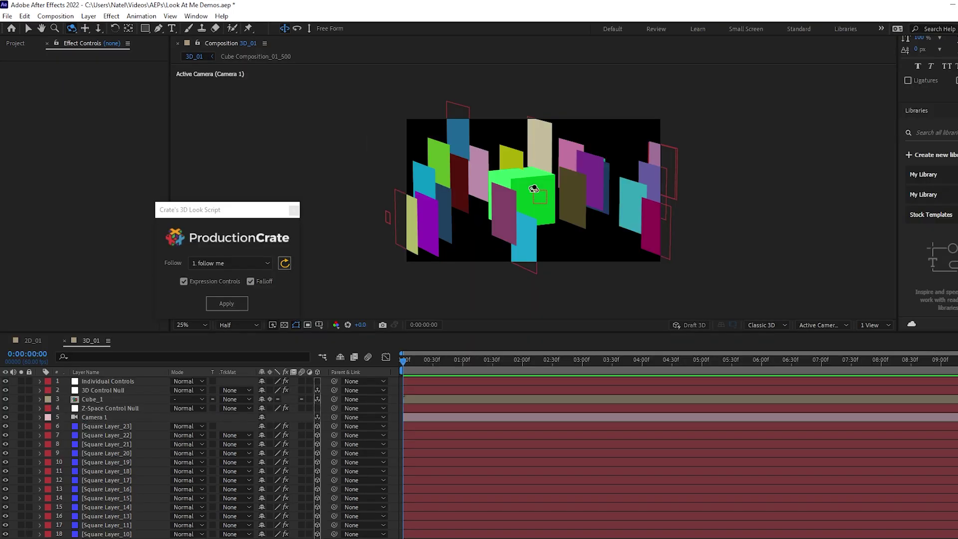
drag(533, 189, 457, 184)
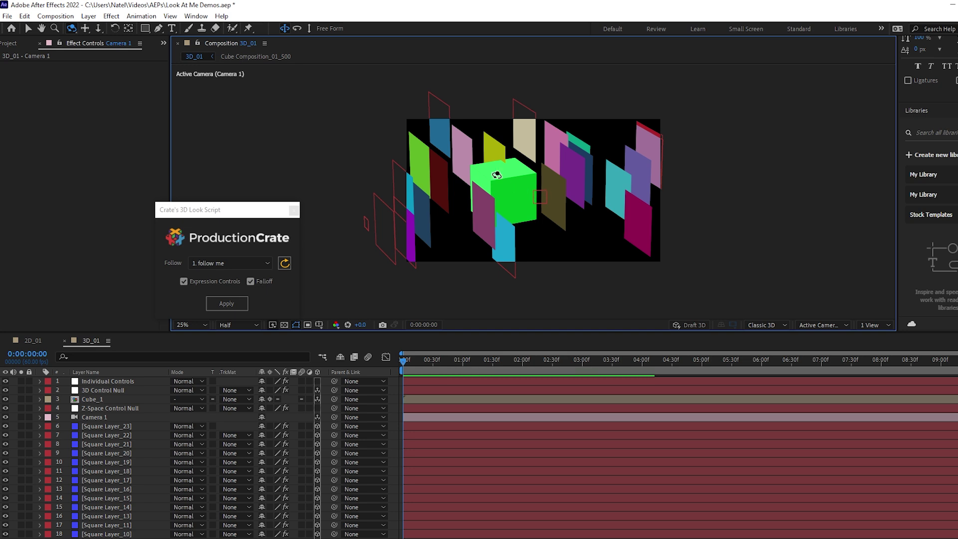
Step: Orbit Camera 1 so the coloured squares face nearly front-on, then switch to Selection and pan tools
drag(500, 183, 504, 176)
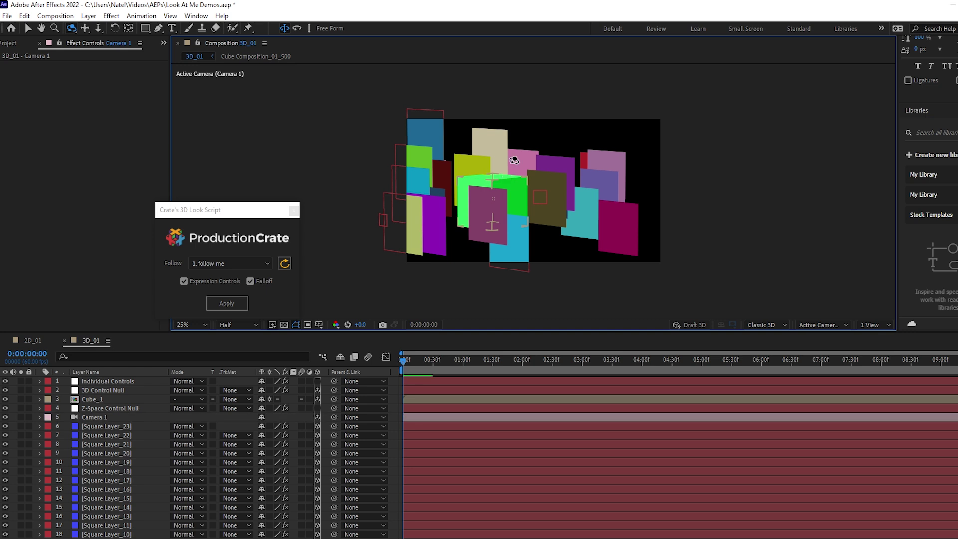
key(v)
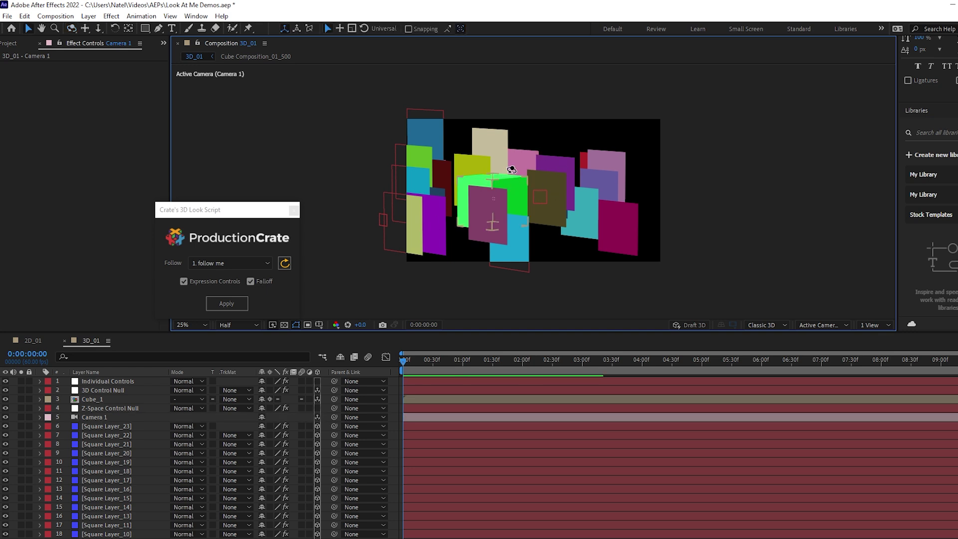
key(c)
key(c)
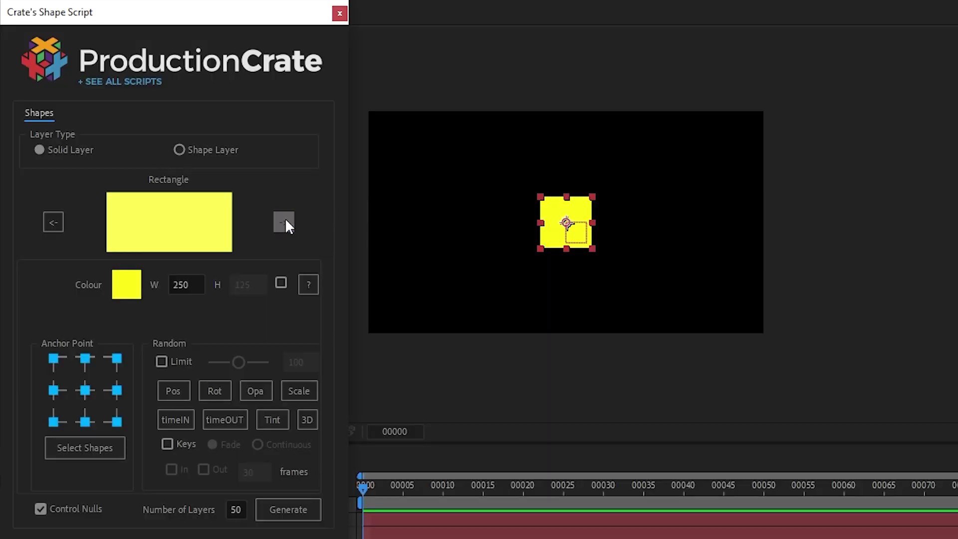
Step: Cycle Crate's Shape Script presets through to Wide Ellipse, then orbit the view around the squares
click(286, 222)
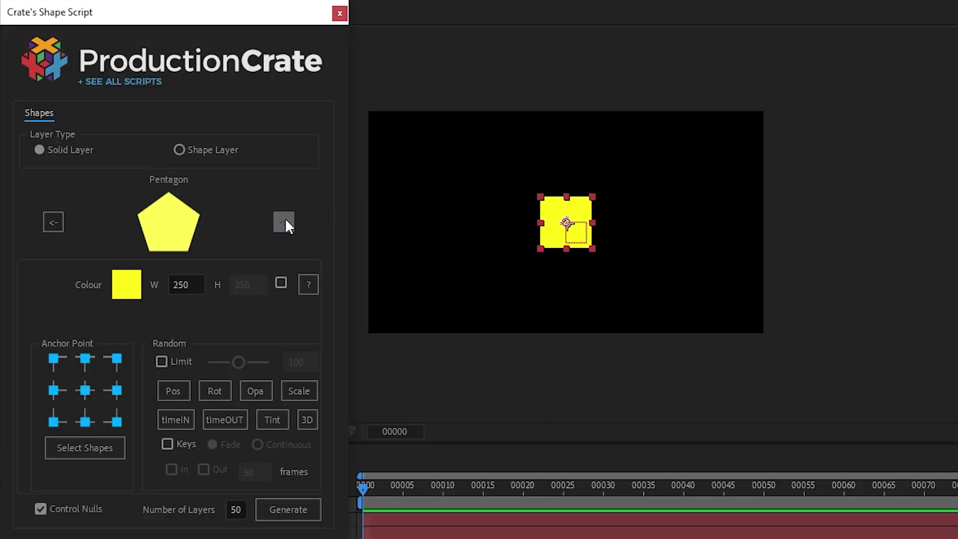
click(285, 221)
click(285, 221)
click(286, 221)
click(285, 221)
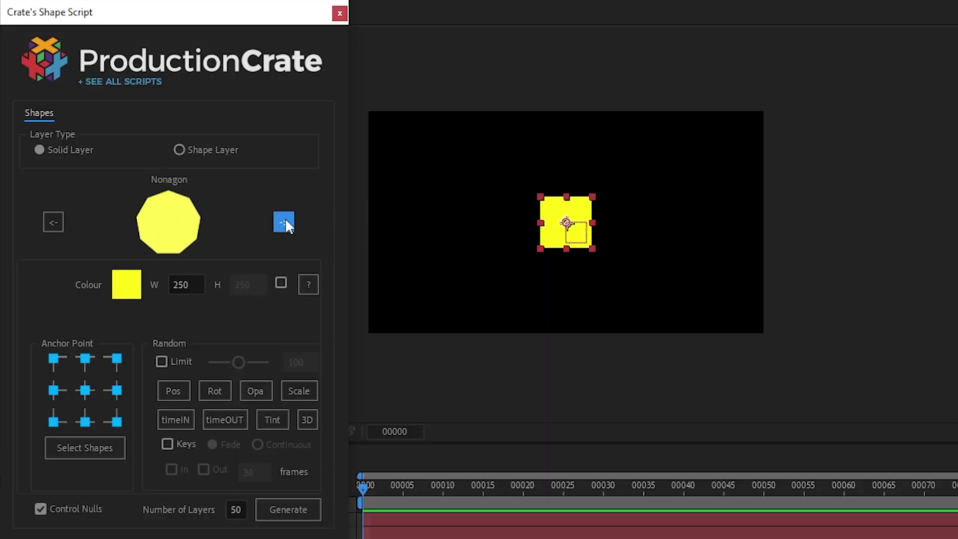
click(286, 221)
click(285, 221)
click(286, 221)
click(285, 222)
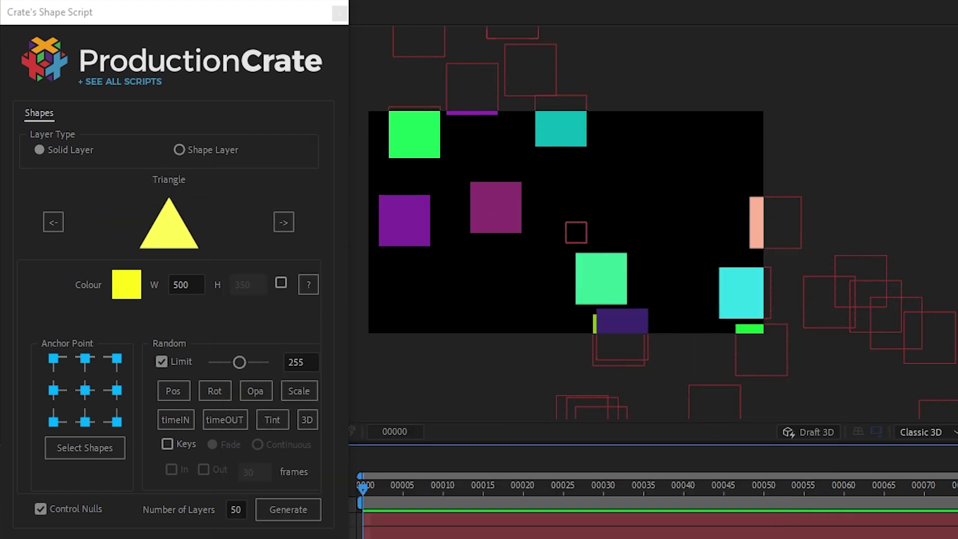
drag(625, 220, 739, 193)
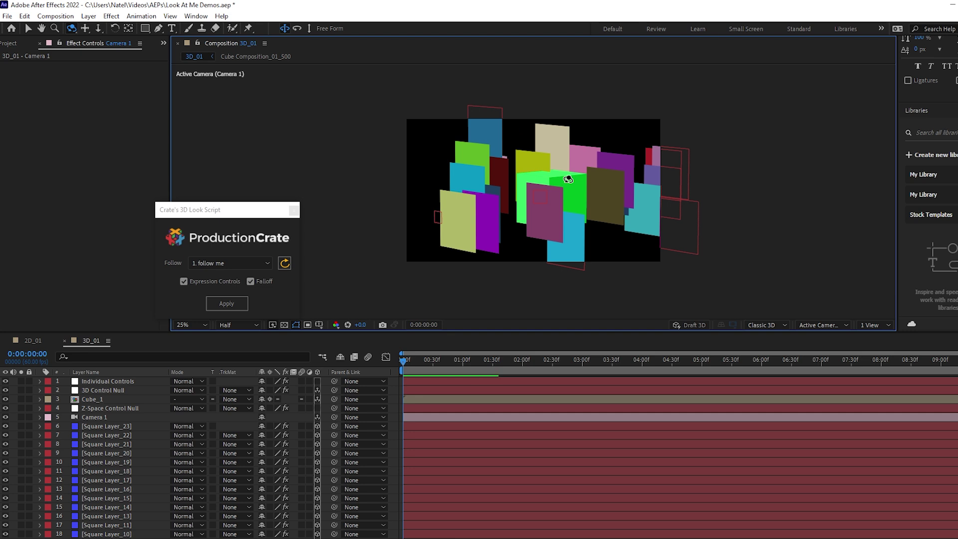
Step: Orbit Camera 1 until the coloured squares sit edge-on around the fully visible green Cube_1
drag(566, 172, 539, 181)
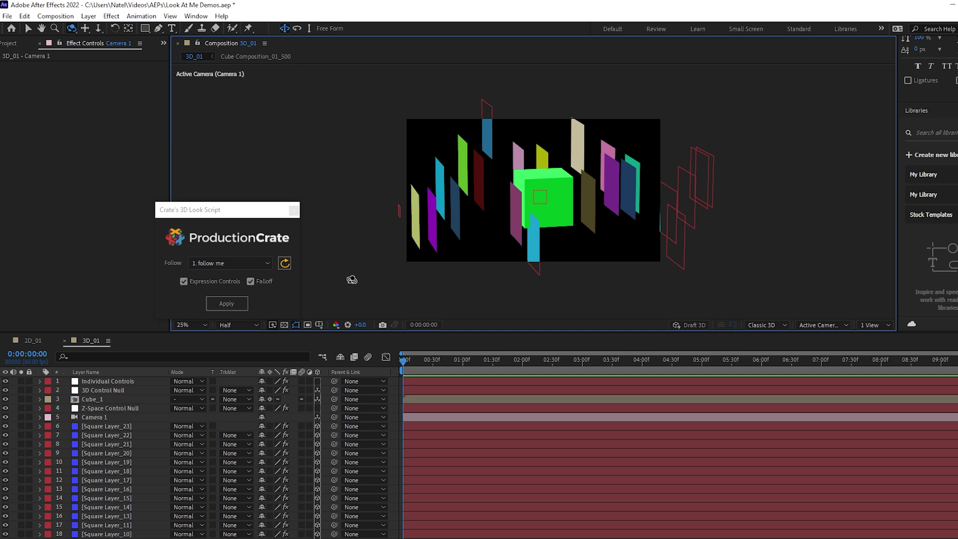
Step: Select all square plane layers, Square Layer_23 through Square Layer_1
click(105, 426)
scroll(114, 426, down, 3)
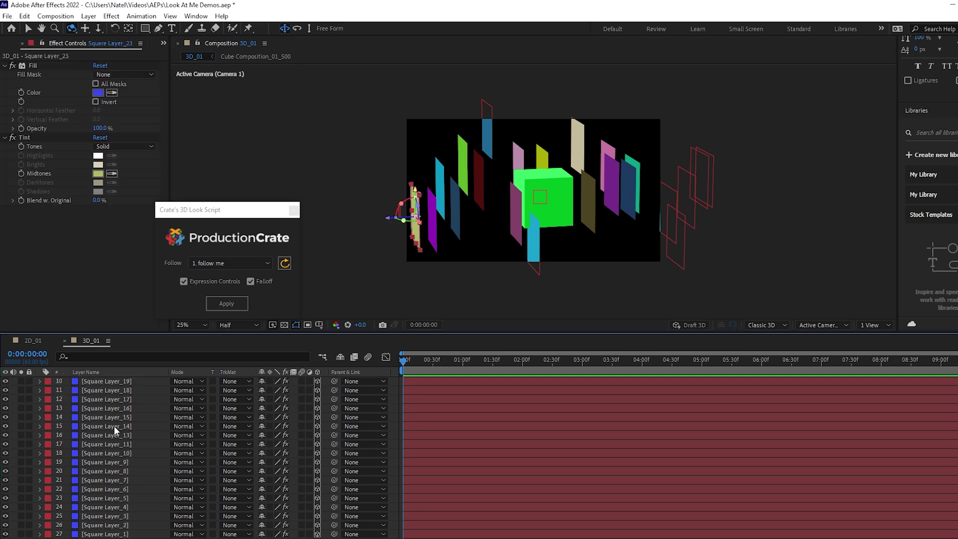
shift+click(121, 534)
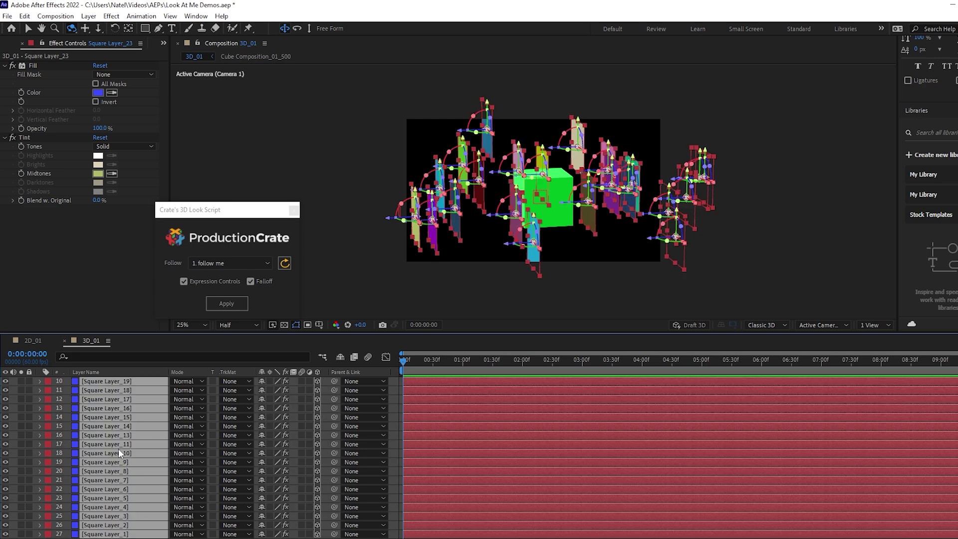
scroll(118, 448, up, 3)
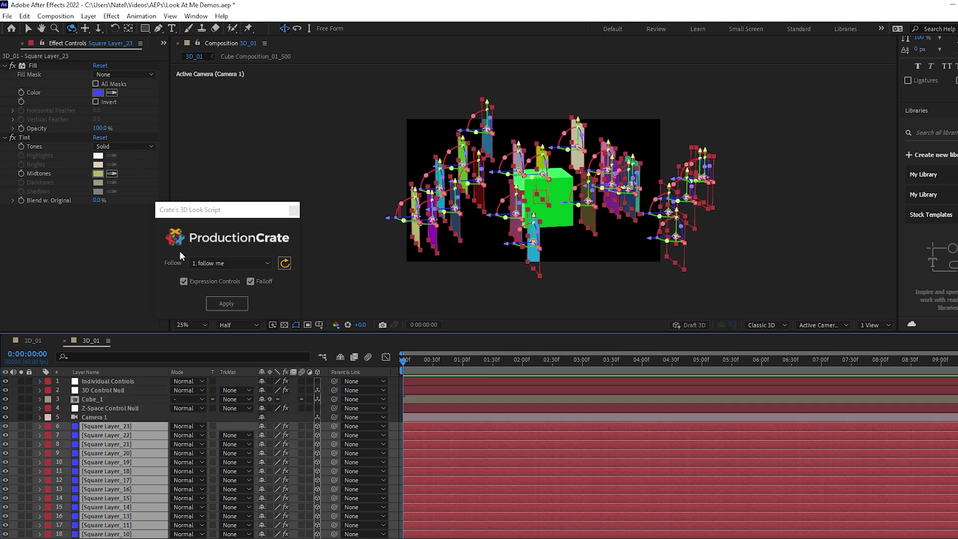
Step: Apply the 3D Look Script with Follow set to 3. Cube_1 and Expression Controls unchecked
click(241, 262)
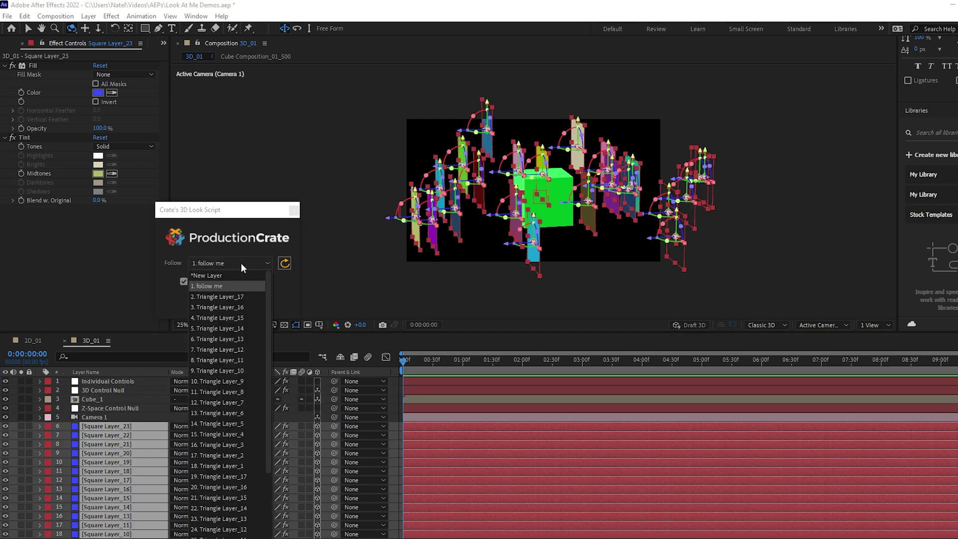
click(286, 264)
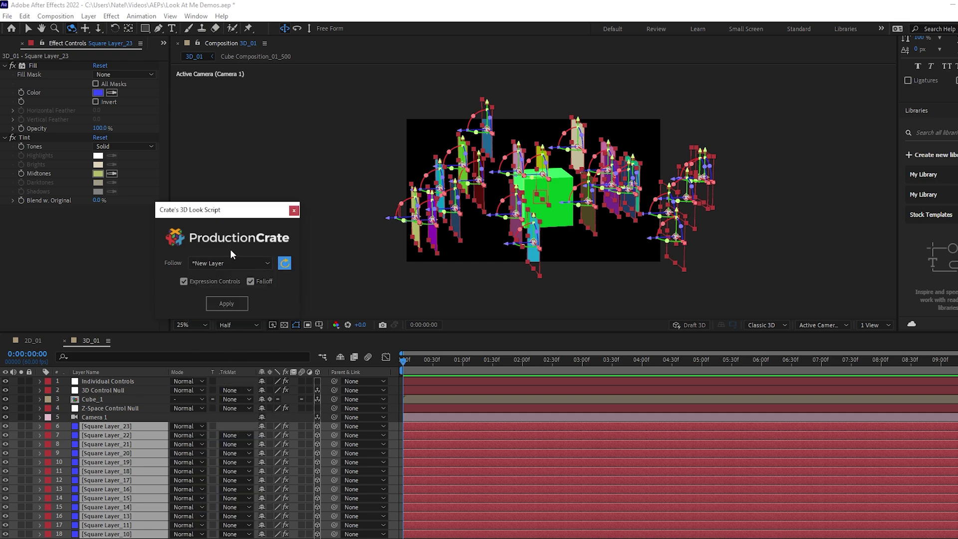
click(207, 264)
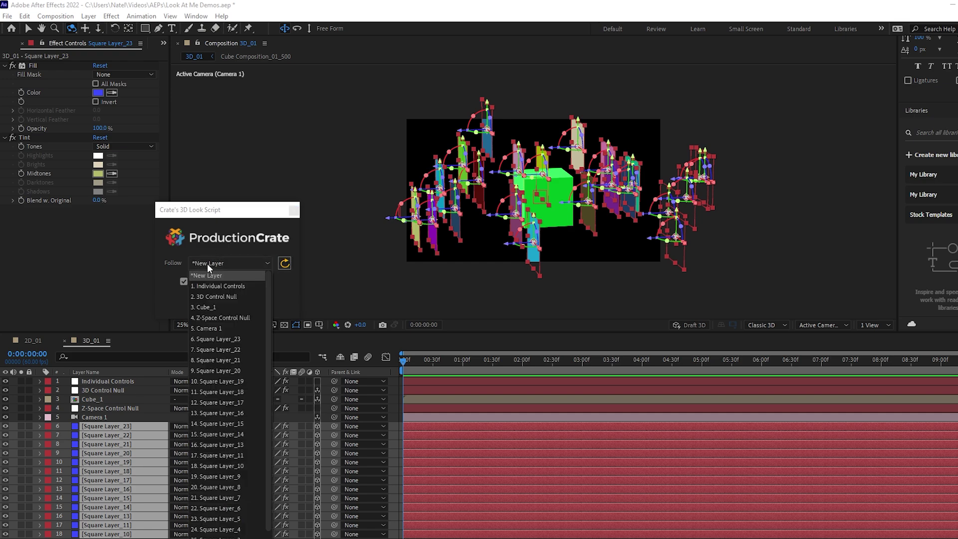
click(198, 309)
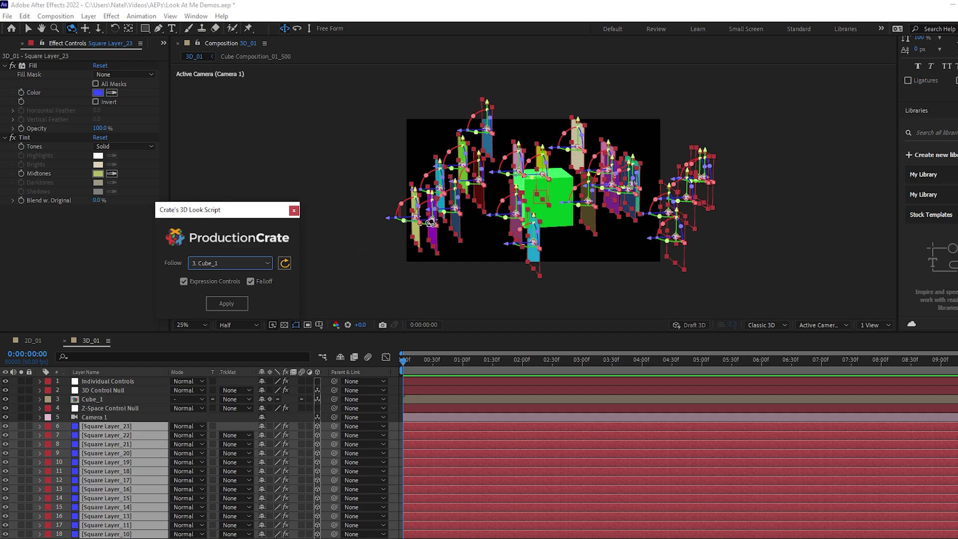
click(200, 280)
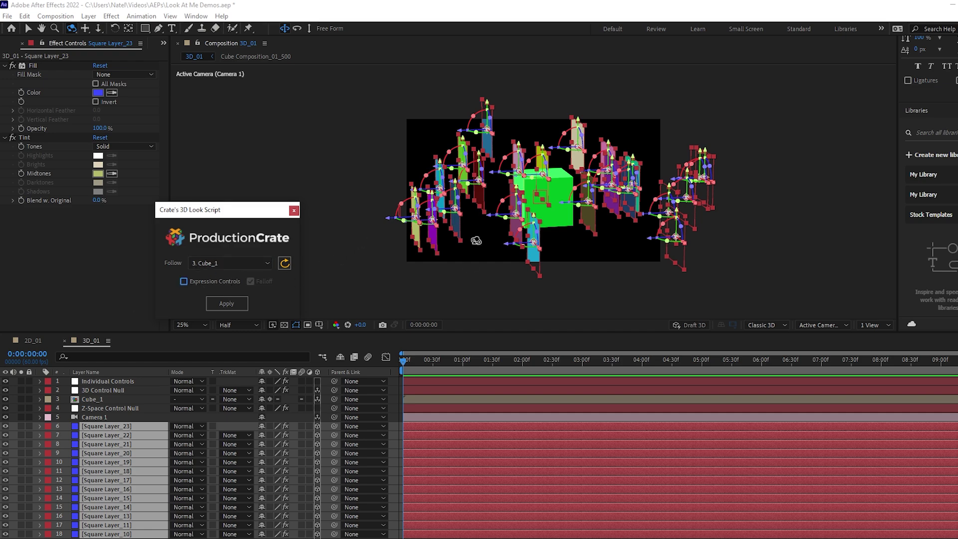
click(514, 222)
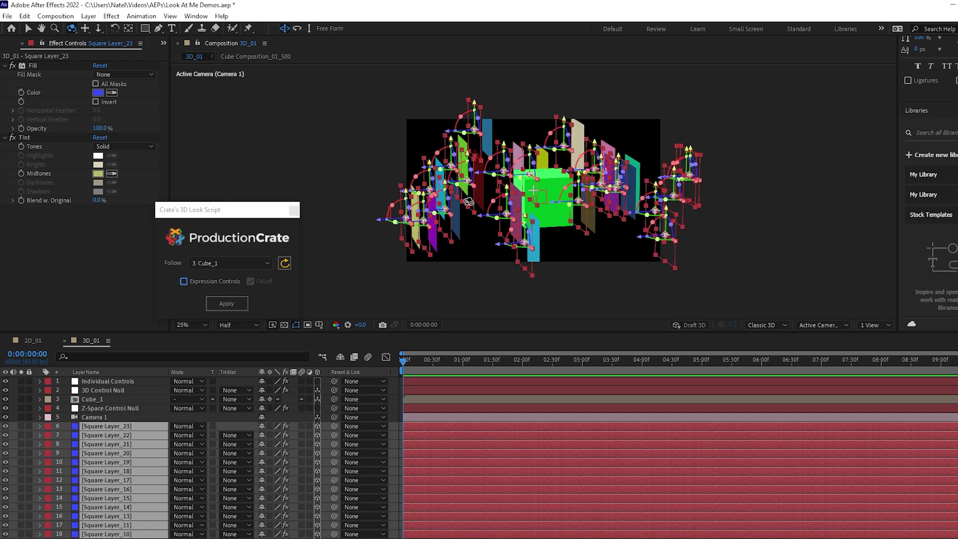
drag(516, 222, 499, 223)
click(227, 303)
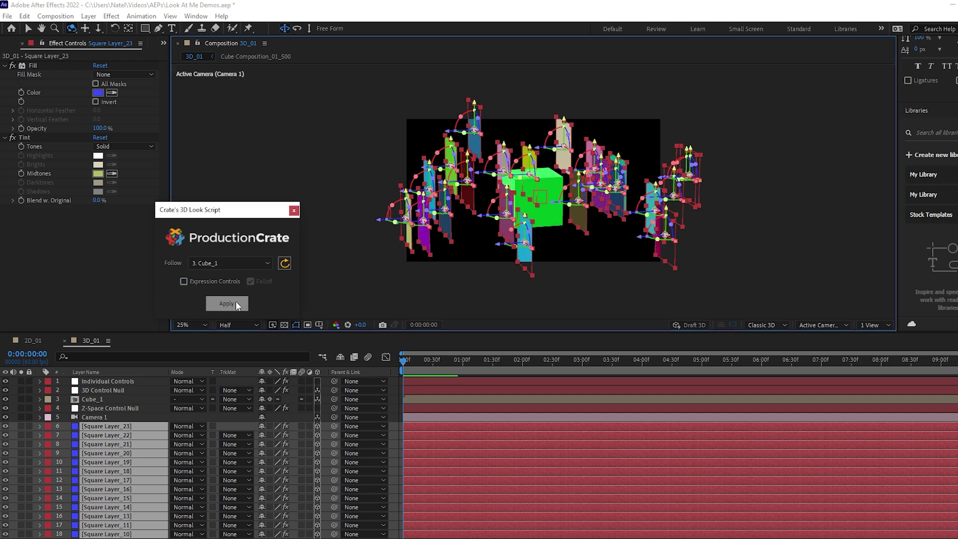
Step: Keyframe Cube_1's Position from 960,540,417.2 at 0:00 to 2788,540,3059.7 at 0:00:02:13
key(v)
drag(549, 198, 390, 242)
key(p)
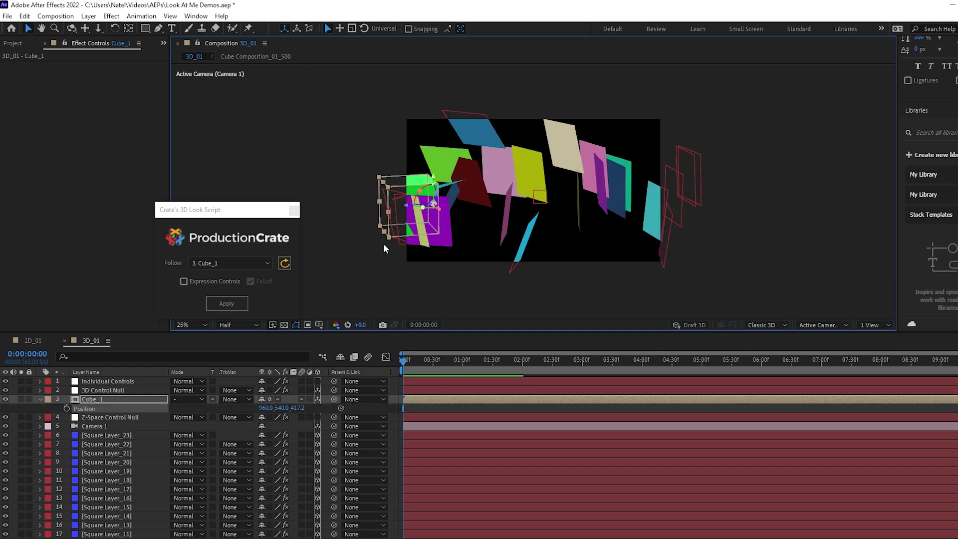
click(67, 408)
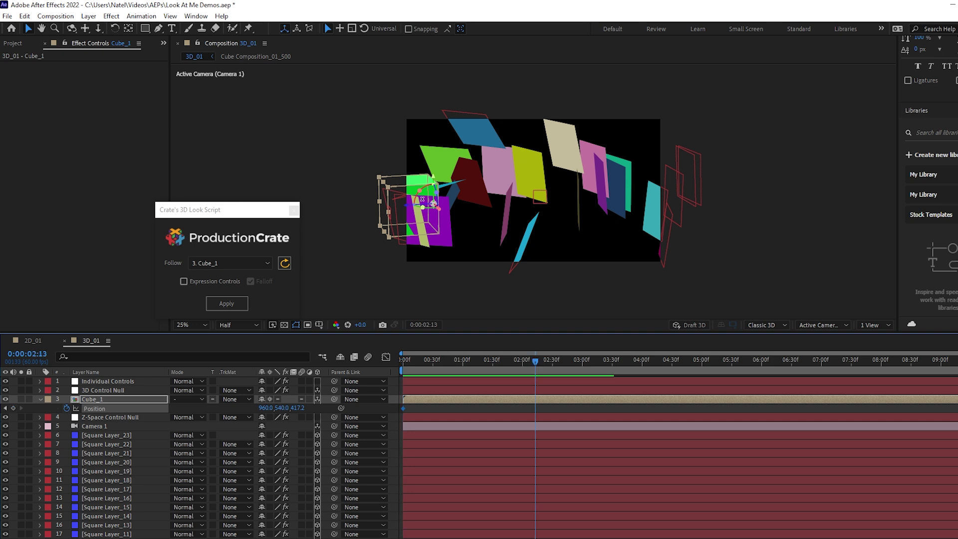
drag(408, 211, 559, 209)
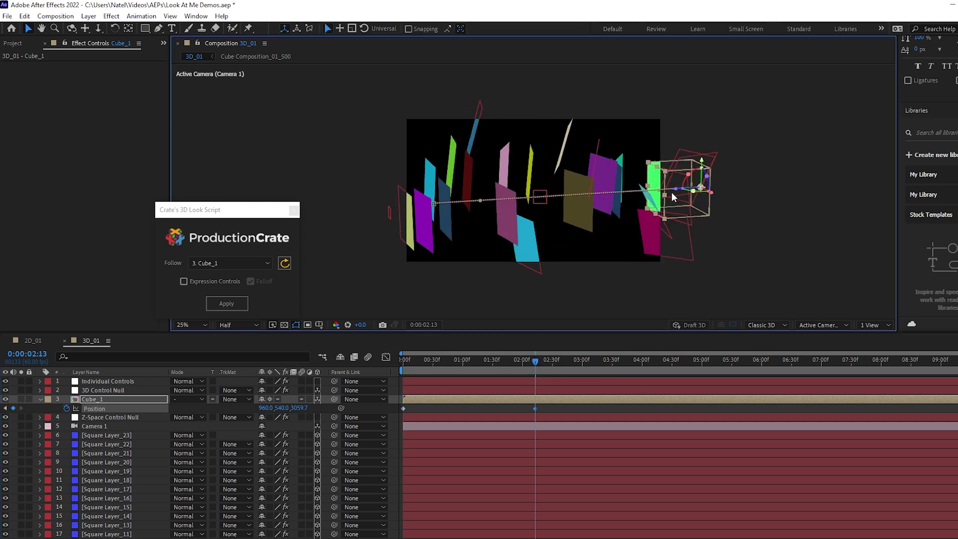
drag(714, 197, 796, 234)
Step: Keyframe Camera 1's Point of Interest and Position by orbiting to a new view at 0:00:02:13
key(Home)
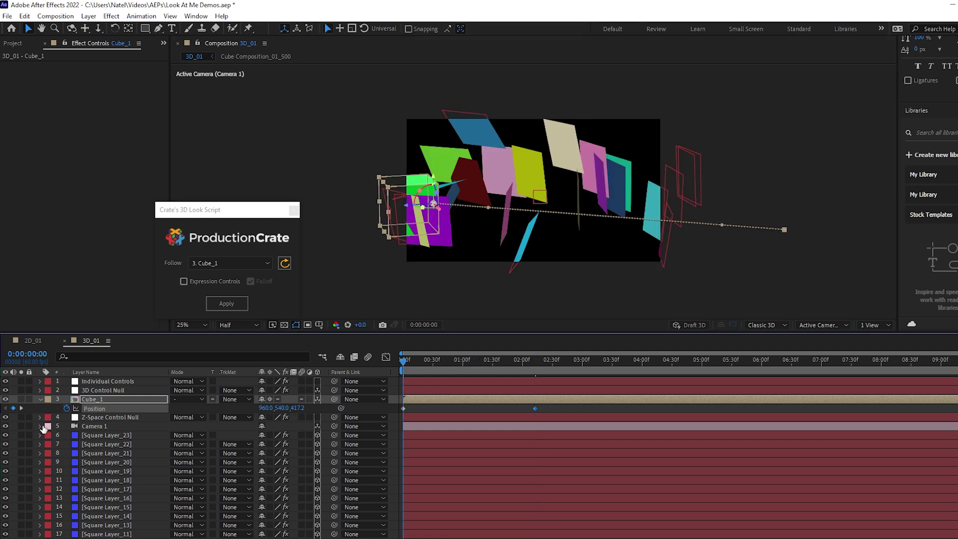
click(40, 426)
click(50, 435)
click(99, 444)
shift+click(95, 453)
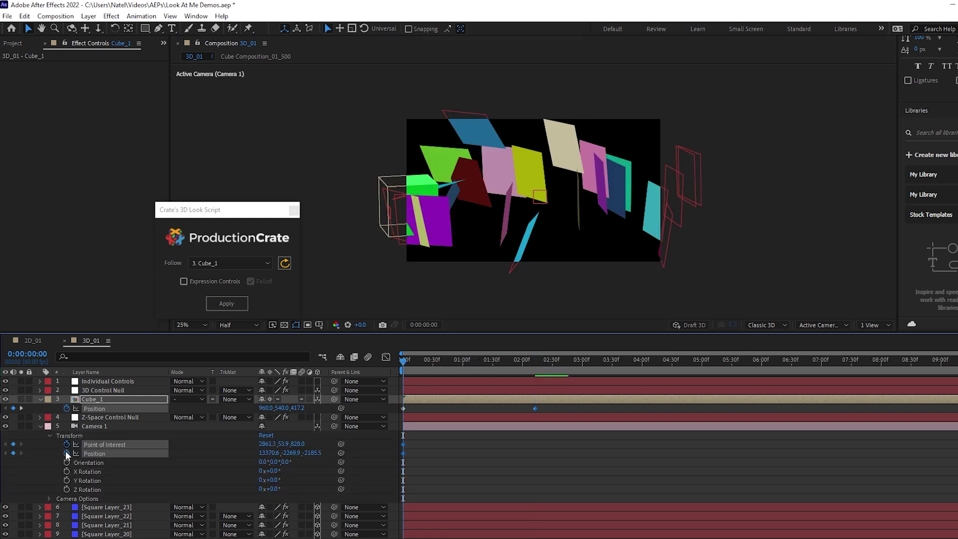
click(536, 372)
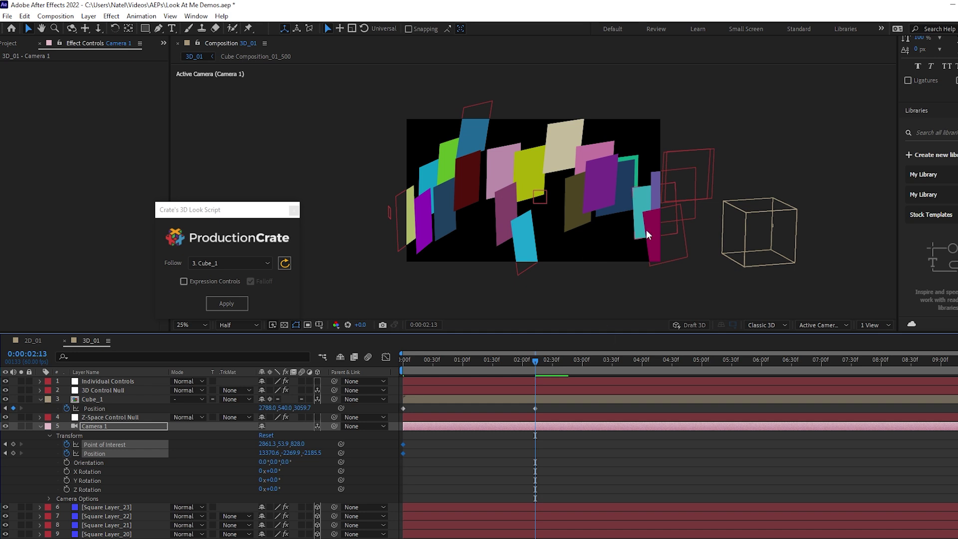
key(c)
drag(250, 217, 266, 227)
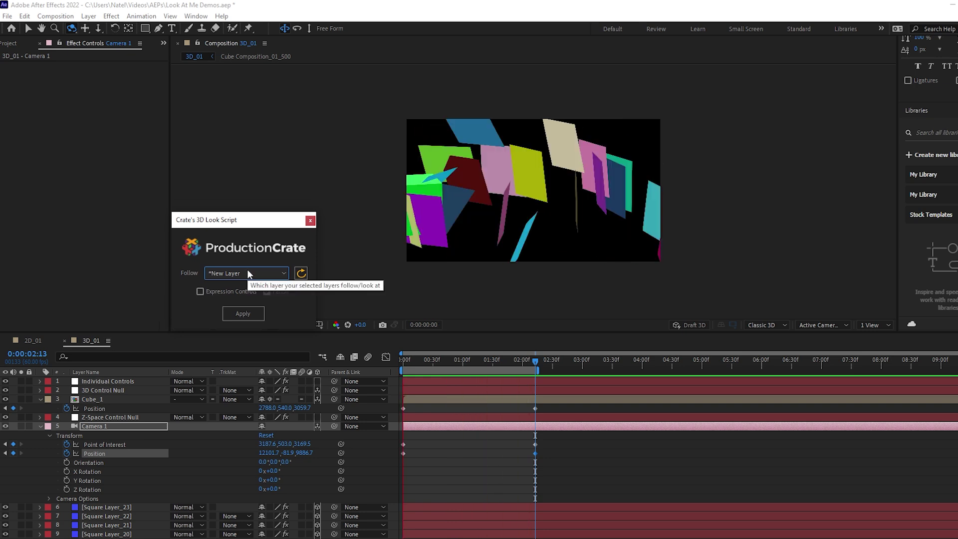